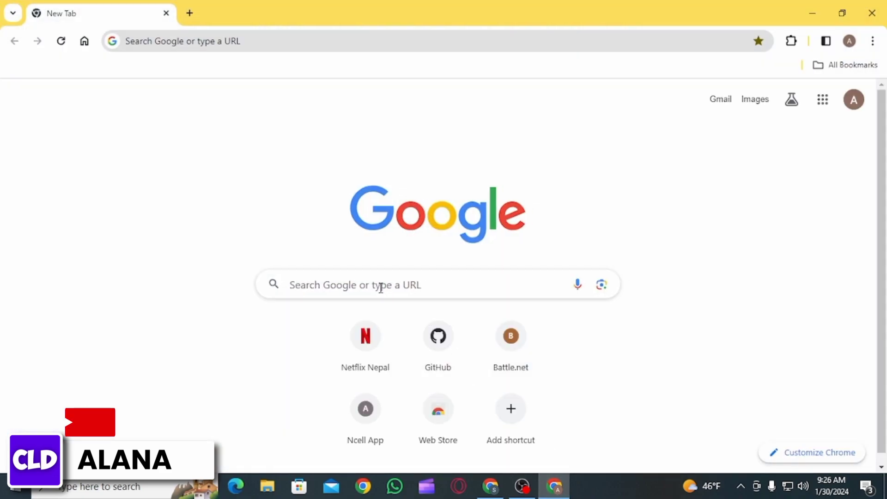
Step: Search Google for the suggested query 'uber eats promo code'
{"action": "left_click", "coordinate": [380, 288]}
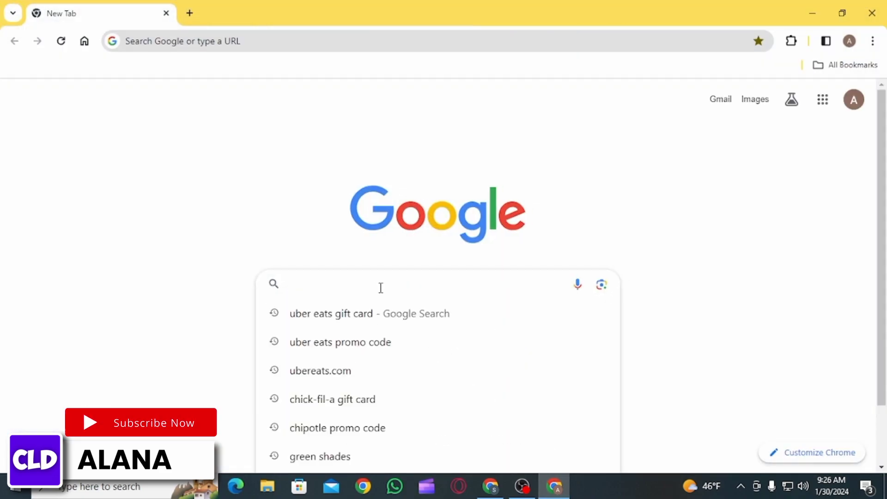
{"action": "type", "text": "uber eats pro"}
{"action": "key", "text": "Down"}
{"action": "key", "text": "Return"}
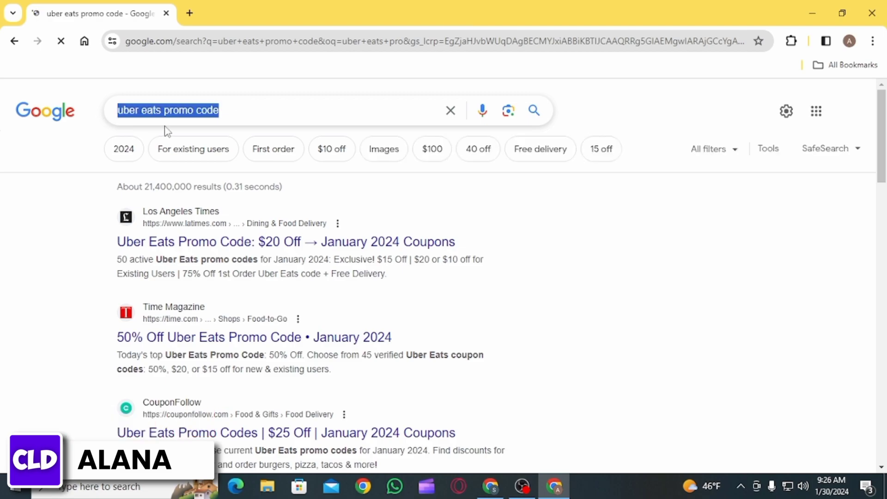
{"action": "scroll", "coordinate": [303, 236], "scroll_direction": "down", "scroll_amount": 1}
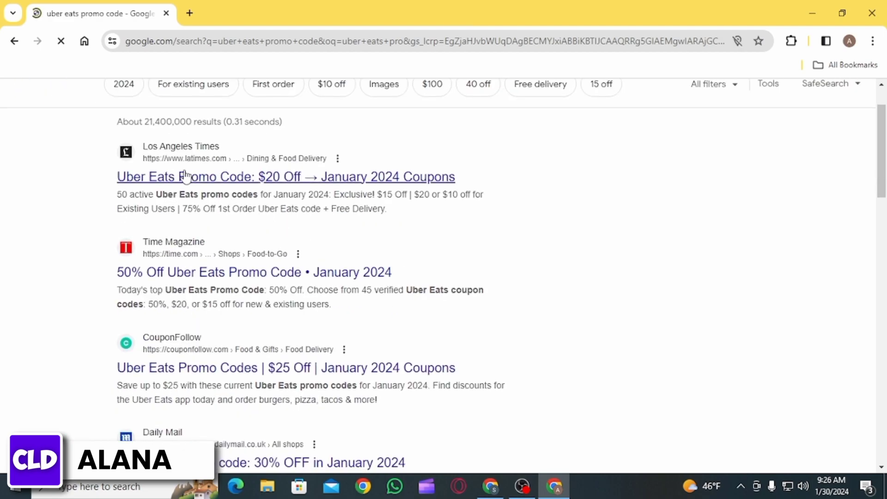
{"action": "scroll", "coordinate": [573, 333], "scroll_direction": "down", "scroll_amount": 3}
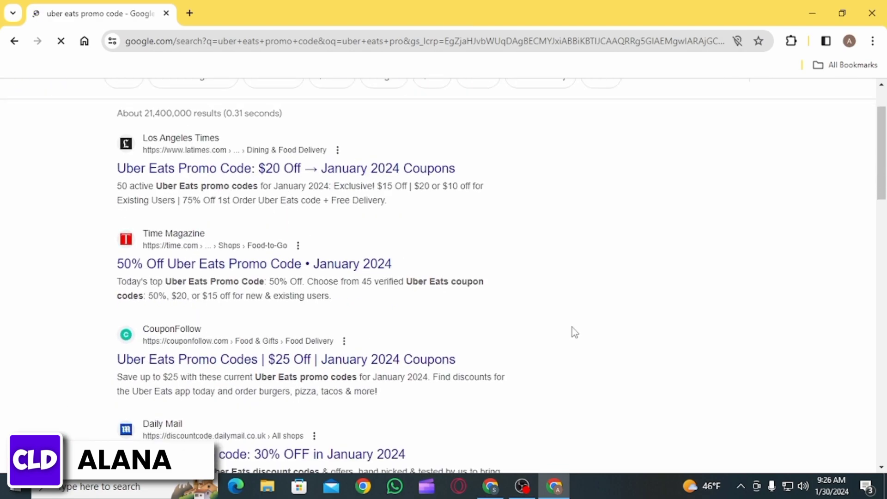
{"action": "scroll", "coordinate": [583, 342], "scroll_direction": "up", "scroll_amount": 1}
{"action": "scroll", "coordinate": [583, 342], "scroll_direction": "up", "scroll_amount": 2}
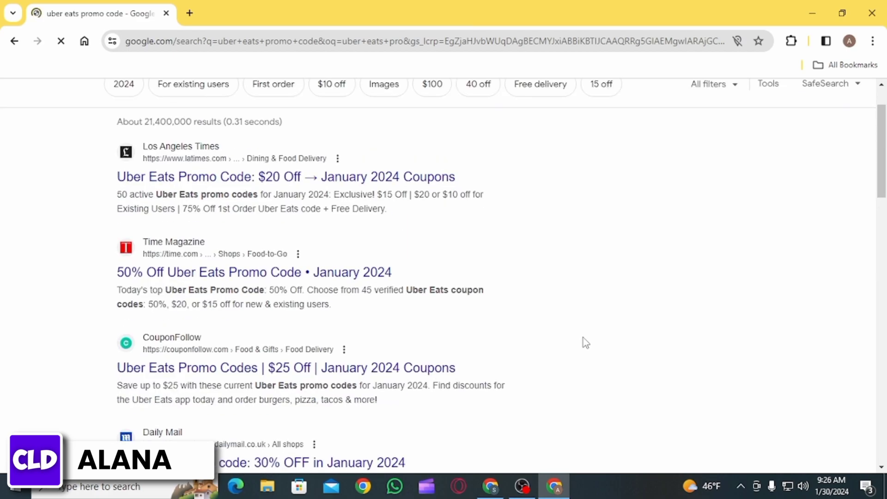
Step: Open the CouponFollow 'Uber Eats Promo Codes | $25 Off' result
{"action": "left_click", "coordinate": [234, 372]}
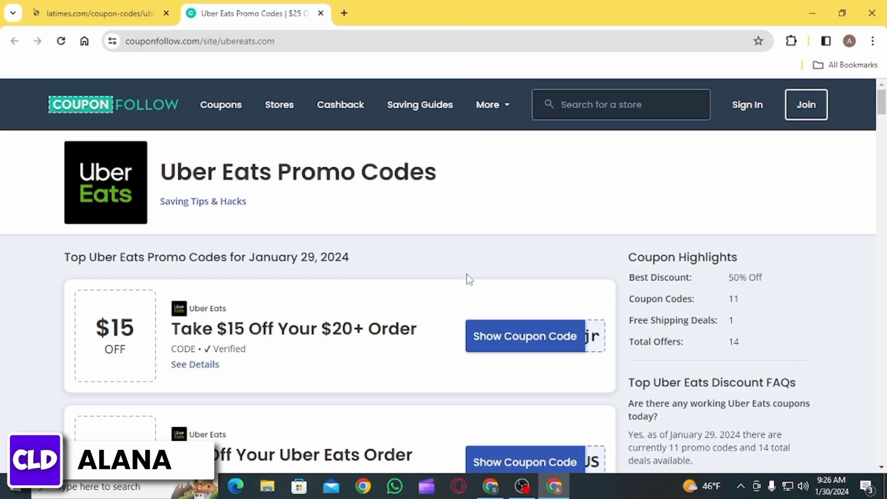
{"action": "scroll", "coordinate": [467, 279], "scroll_direction": "down", "scroll_amount": 2}
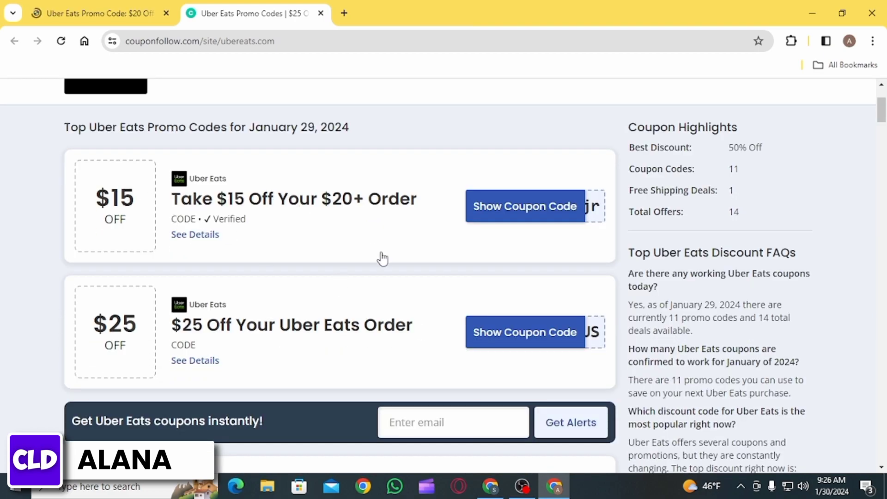
{"action": "scroll", "coordinate": [236, 261], "scroll_direction": "down", "scroll_amount": 2}
{"action": "scroll", "coordinate": [326, 305], "scroll_direction": "down", "scroll_amount": 2}
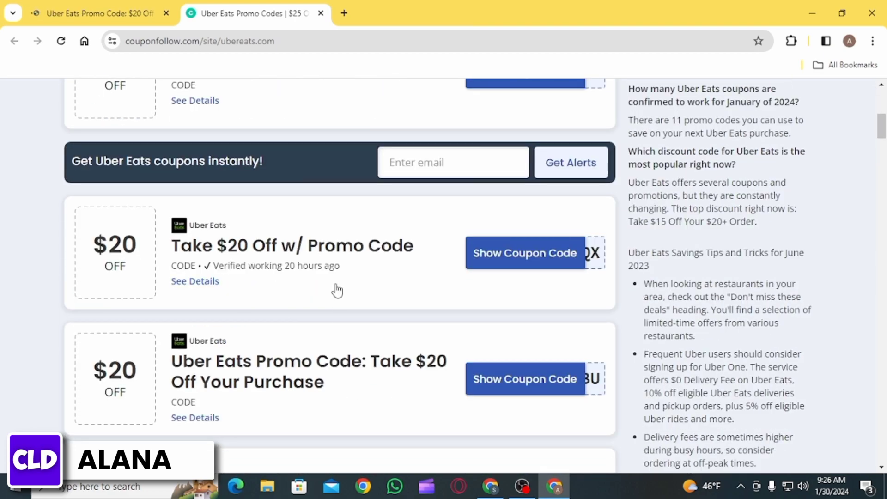
{"action": "scroll", "coordinate": [364, 374], "scroll_direction": "up", "scroll_amount": 5}
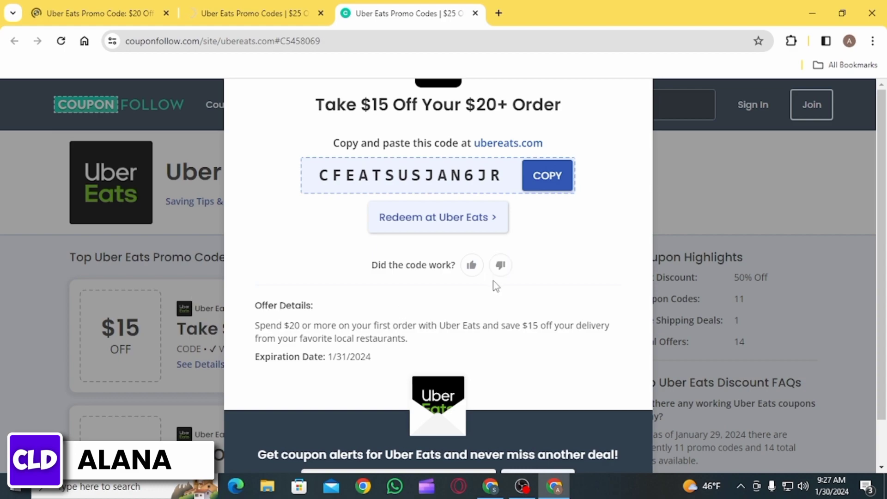
Step: Highlight the $15 coupon's offer details, description and expiration date
{"action": "left_click_drag", "start_coordinate": [258, 309], "coordinate": [314, 311]}
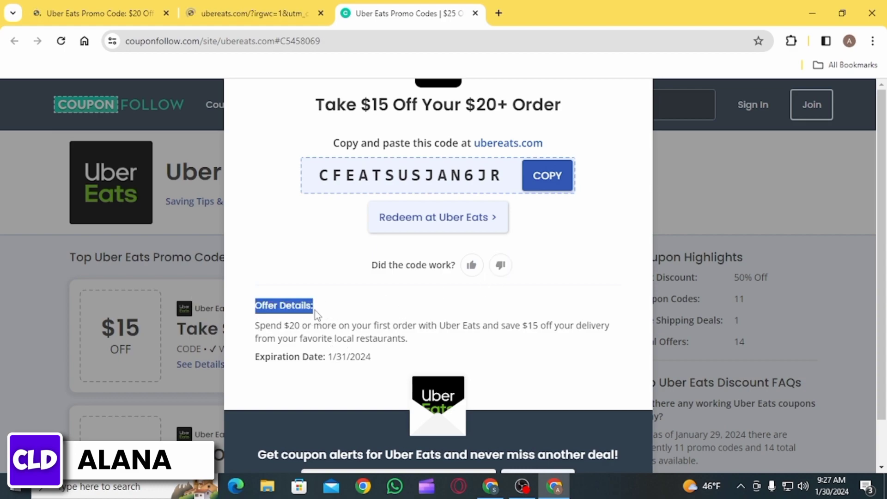
{"action": "left_click_drag", "start_coordinate": [255, 325], "coordinate": [458, 341]}
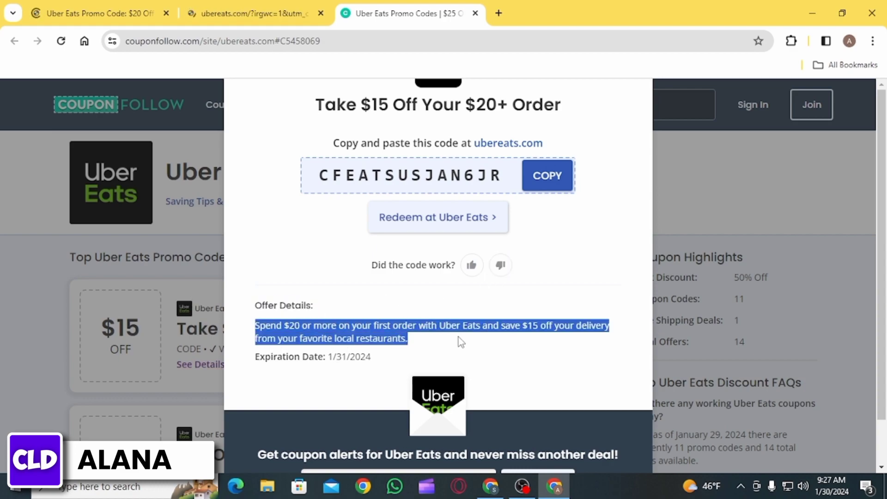
{"action": "left_click_drag", "start_coordinate": [379, 361], "coordinate": [254, 361]}
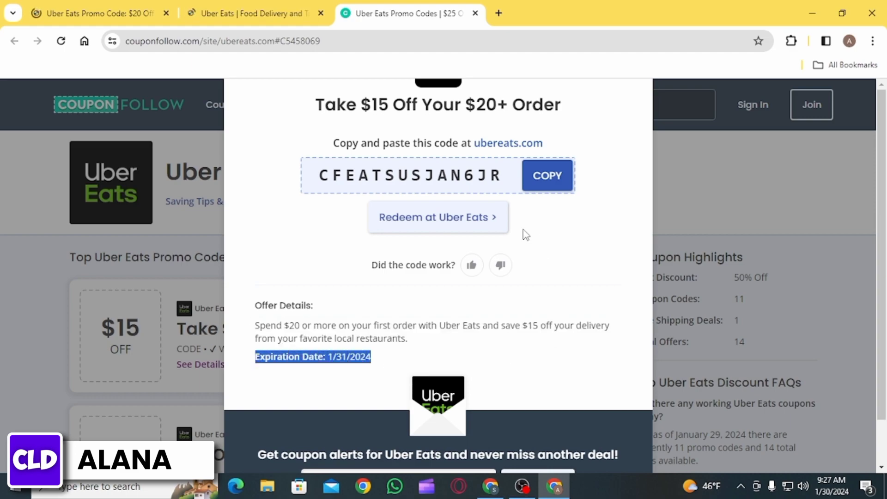
Step: Copy code CFEATSUSJAN6JR and close the coupon details
{"action": "left_click", "coordinate": [555, 178]}
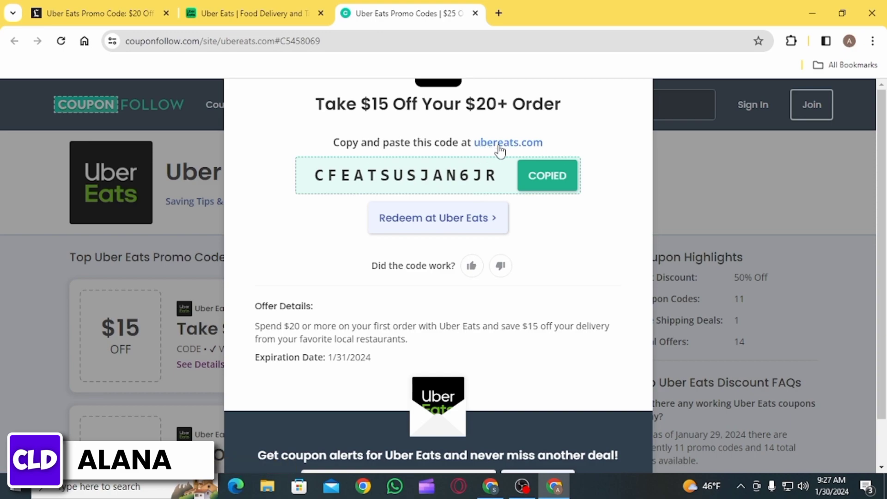
{"action": "left_click", "coordinate": [697, 168]}
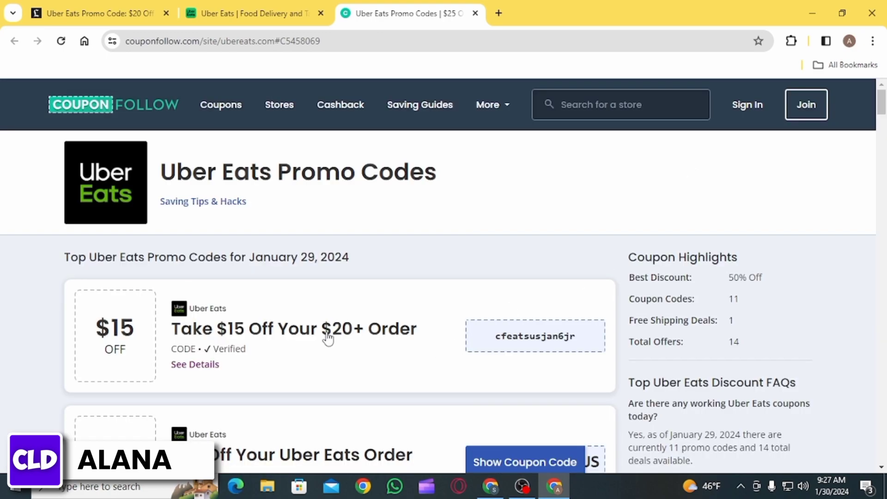
{"action": "scroll", "coordinate": [433, 346], "scroll_direction": "down", "scroll_amount": 1}
{"action": "scroll", "coordinate": [432, 345], "scroll_direction": "down", "scroll_amount": 2}
{"action": "scroll", "coordinate": [402, 317], "scroll_direction": "down", "scroll_amount": 3}
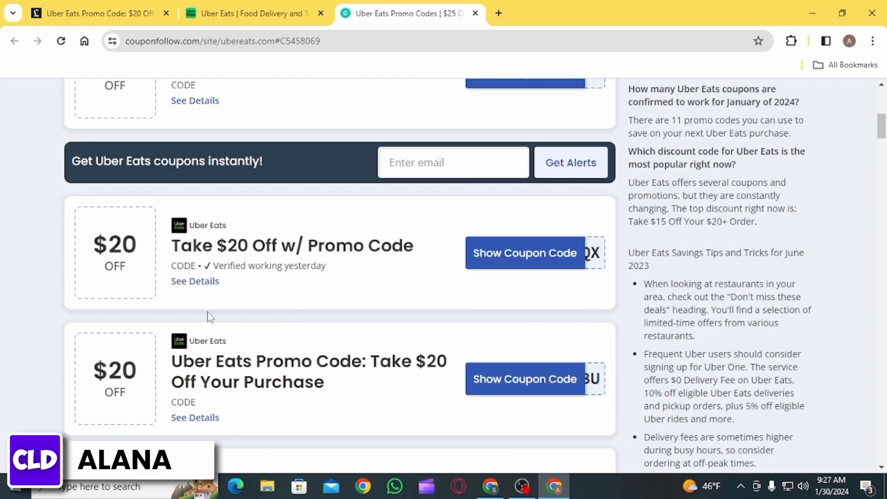
{"action": "scroll", "coordinate": [404, 408], "scroll_direction": "down", "scroll_amount": 1}
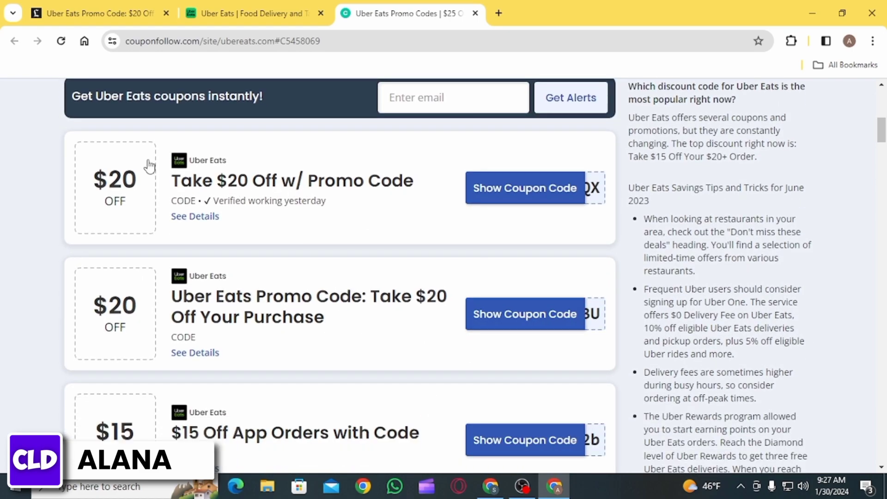
Step: Switch to the latimes.com coupons tab and highlight its web address
{"action": "left_click", "coordinate": [138, 14]}
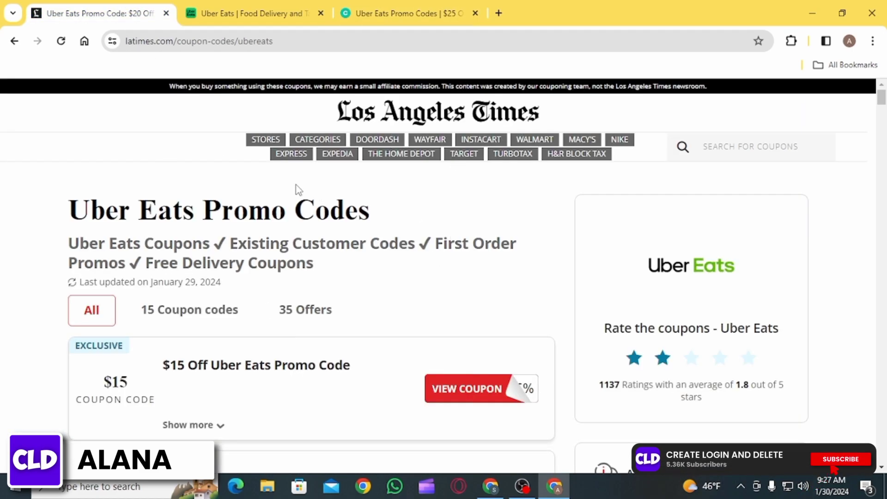
{"action": "left_click", "coordinate": [169, 38]}
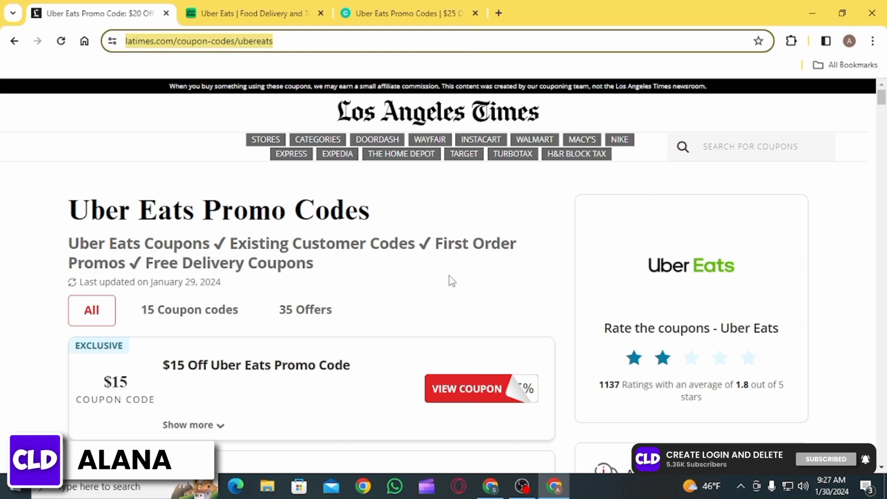
{"action": "scroll", "coordinate": [416, 301], "scroll_direction": "down", "scroll_amount": 1}
{"action": "scroll", "coordinate": [128, 252], "scroll_direction": "down", "scroll_amount": 1}
{"action": "scroll", "coordinate": [347, 310], "scroll_direction": "down", "scroll_amount": 1}
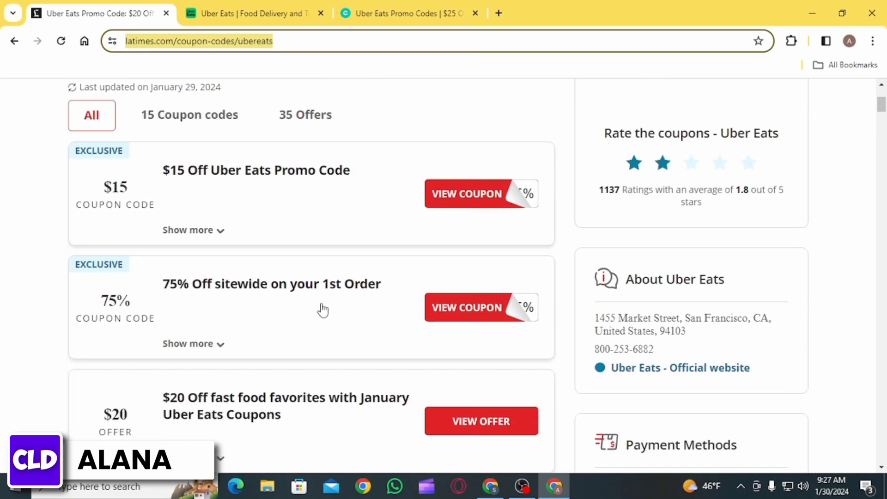
{"action": "scroll", "coordinate": [316, 322], "scroll_direction": "down", "scroll_amount": 2}
{"action": "scroll", "coordinate": [291, 353], "scroll_direction": "up", "scroll_amount": 3}
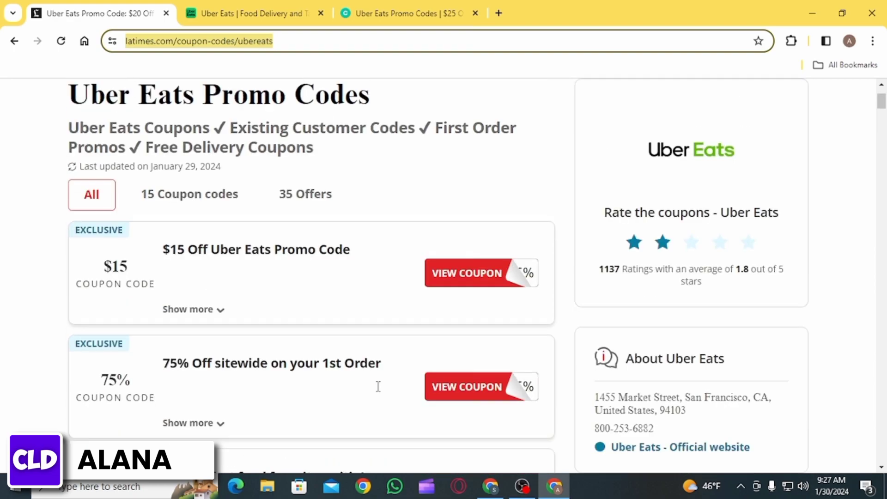
{"action": "scroll", "coordinate": [376, 386], "scroll_direction": "up", "scroll_amount": 1}
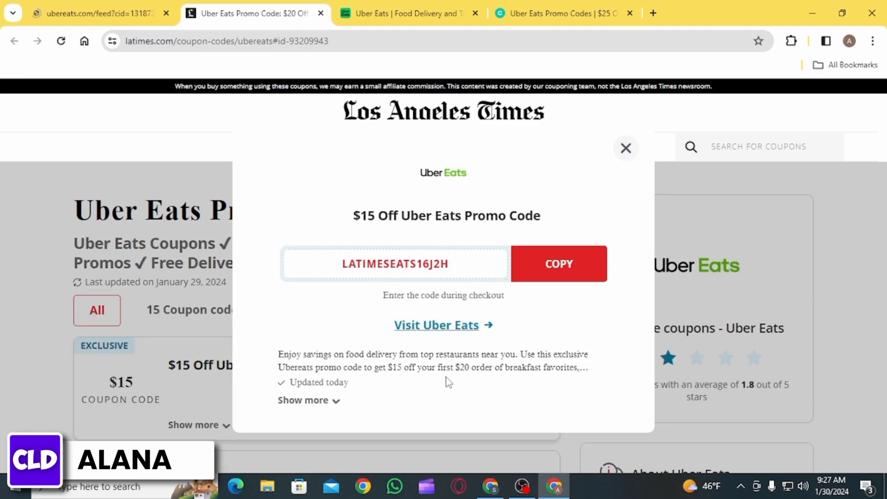
{"action": "left_click", "coordinate": [559, 264]}
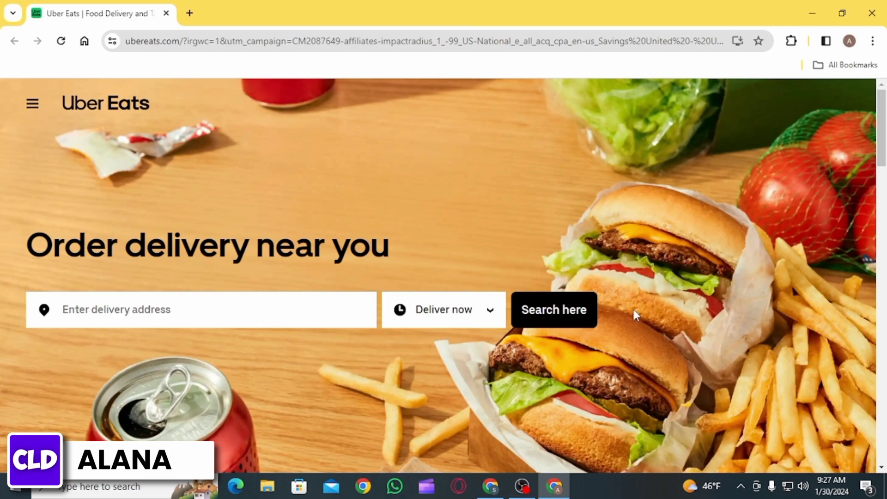
{"action": "scroll", "coordinate": [633, 311], "scroll_direction": "down", "scroll_amount": 3}
{"action": "scroll", "coordinate": [634, 310], "scroll_direction": "down", "scroll_amount": 4}
{"action": "scroll", "coordinate": [637, 319], "scroll_direction": "up", "scroll_amount": 5}
{"action": "scroll", "coordinate": [640, 329], "scroll_direction": "up", "scroll_amount": 2}
Step: Open the Uber Eats hamburger menu at top left
{"action": "left_click", "coordinate": [31, 110]}
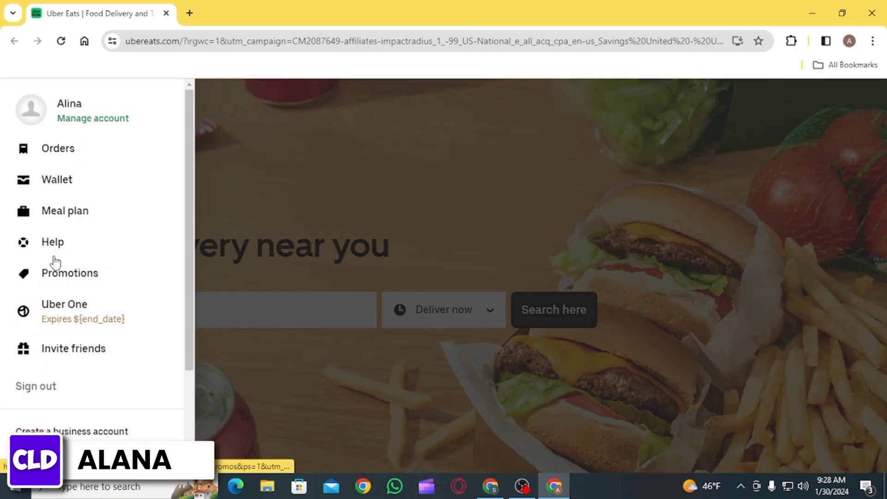
Step: Paste LATIMESEATS16J2H into the Promotions code field and apply it
{"action": "left_click", "coordinate": [74, 277]}
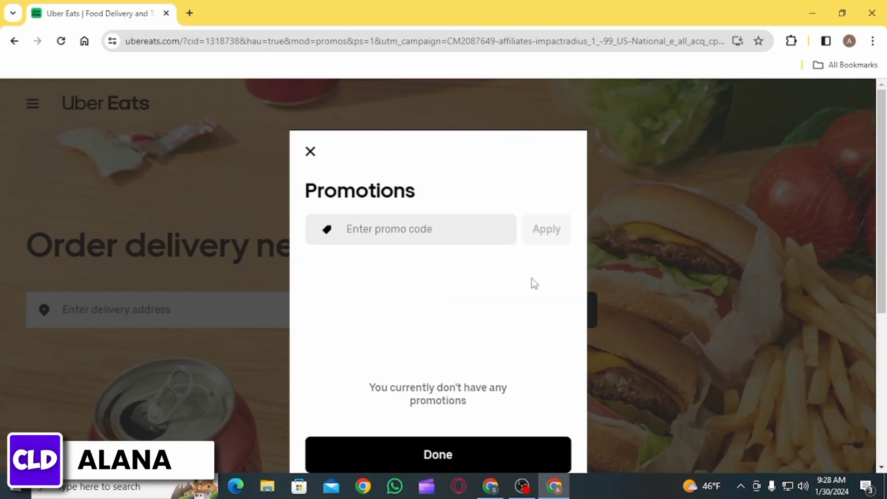
{"action": "left_click", "coordinate": [397, 236]}
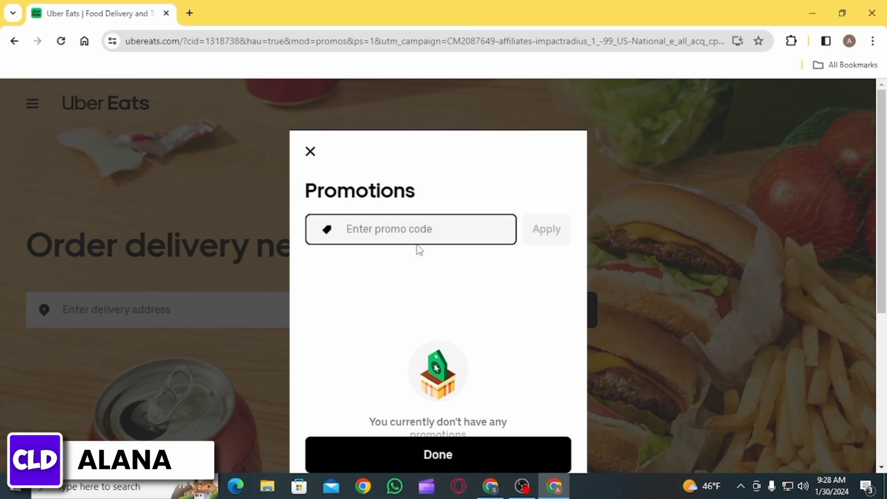
{"action": "key", "text": "ctrl+v"}
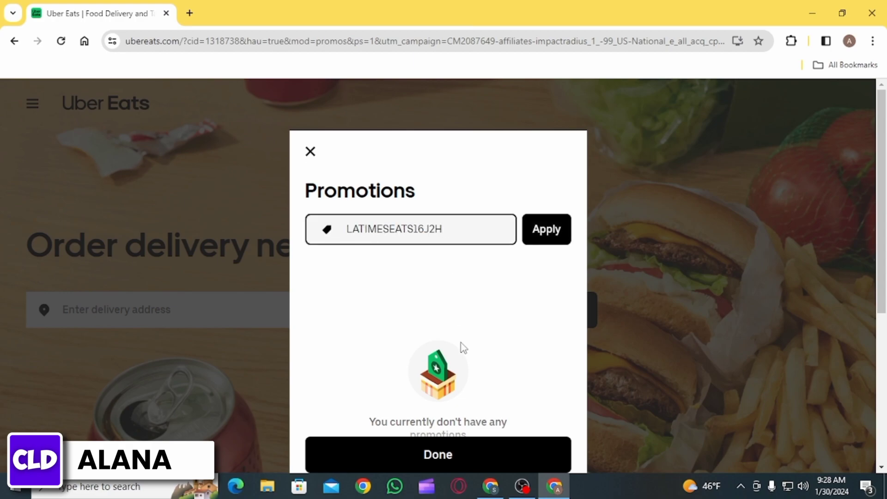
{"action": "scroll", "coordinate": [463, 348], "scroll_direction": "down", "scroll_amount": 3}
{"action": "scroll", "coordinate": [465, 349], "scroll_direction": "down", "scroll_amount": 1}
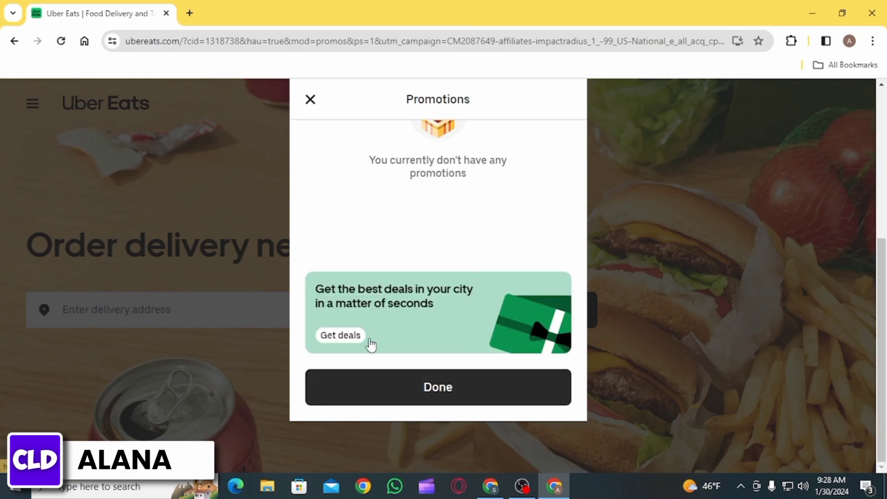
{"action": "scroll", "coordinate": [485, 316], "scroll_direction": "up", "scroll_amount": 3}
{"action": "scroll", "coordinate": [496, 320], "scroll_direction": "up", "scroll_amount": 2}
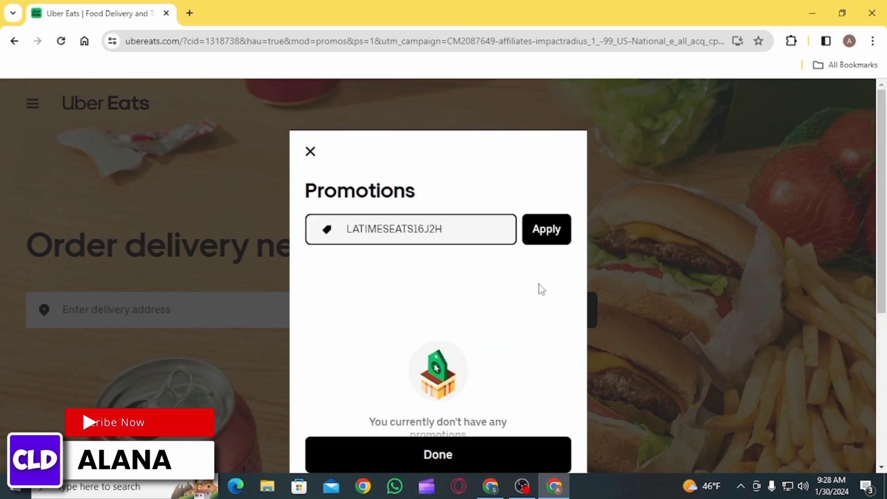
{"action": "left_click", "coordinate": [552, 228]}
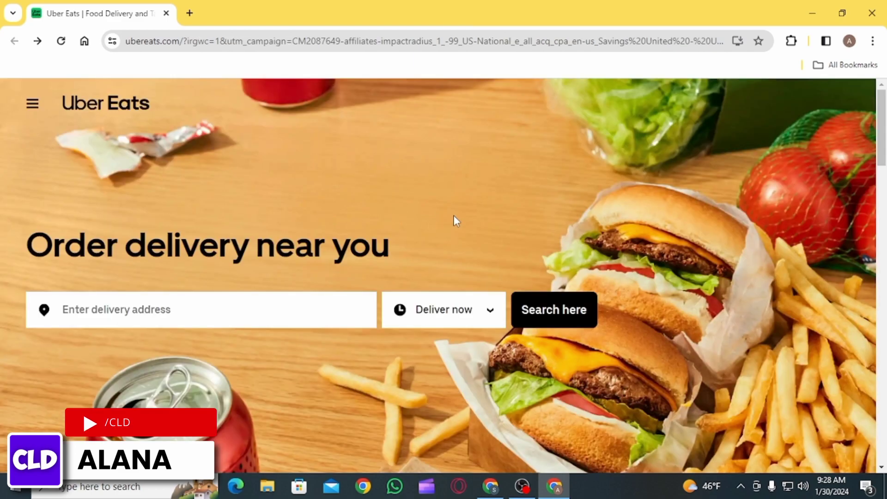